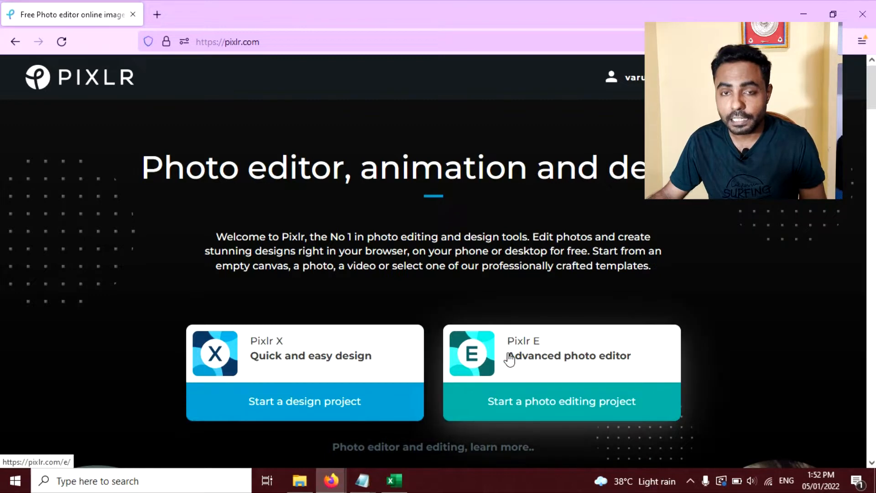
- Create a new Pixlr E document from the Wide 1080p preset (1920 x 1080 px) named Underwater Effect
click(506, 354)
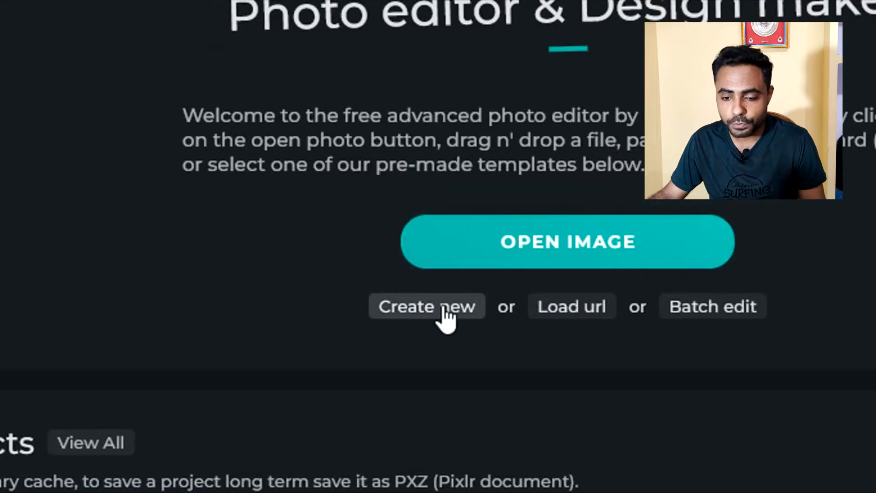
click(446, 318)
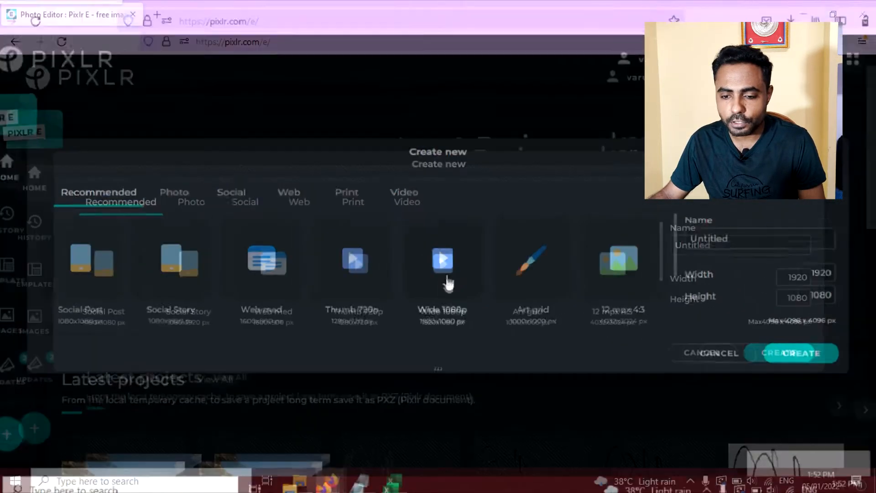
click(443, 250)
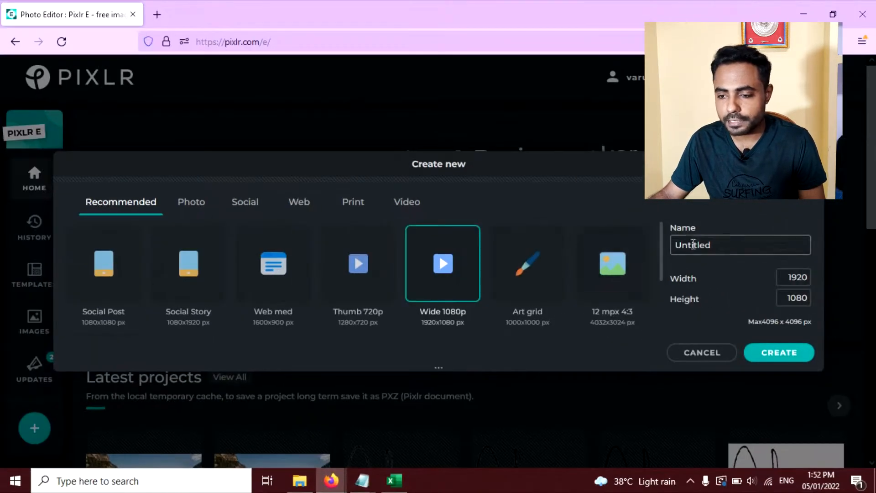
drag(727, 243, 604, 244)
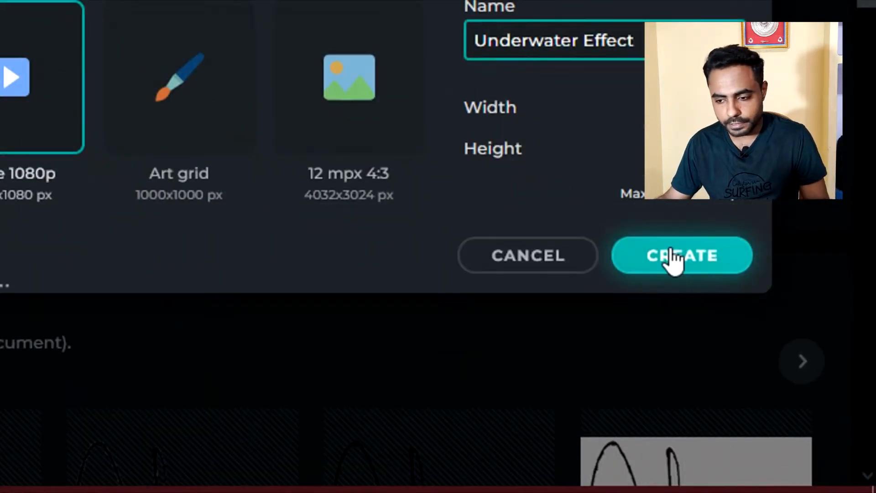
click(775, 355)
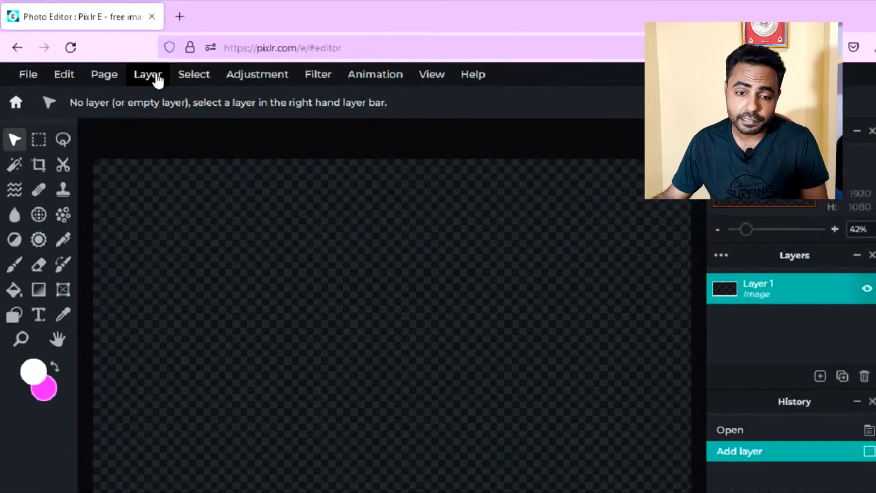
- Add the Mountains and Water images to the document as layers
click(155, 77)
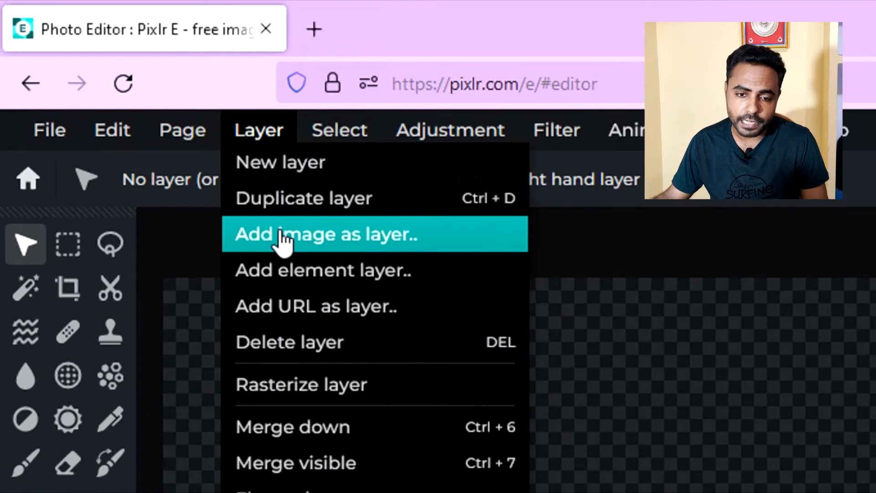
click(282, 234)
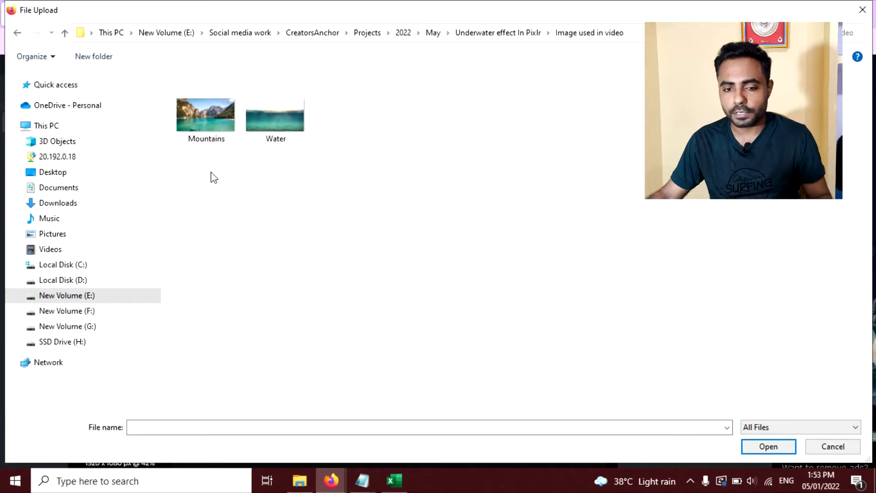
drag(214, 178, 293, 98)
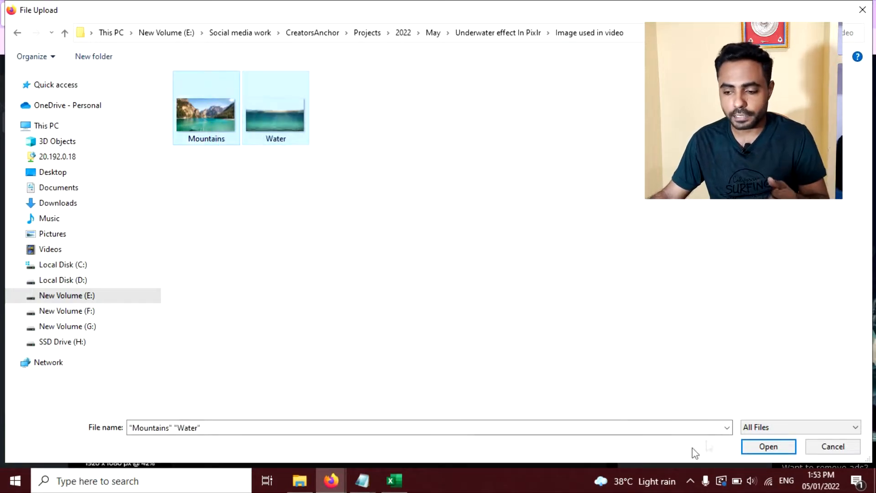
click(771, 447)
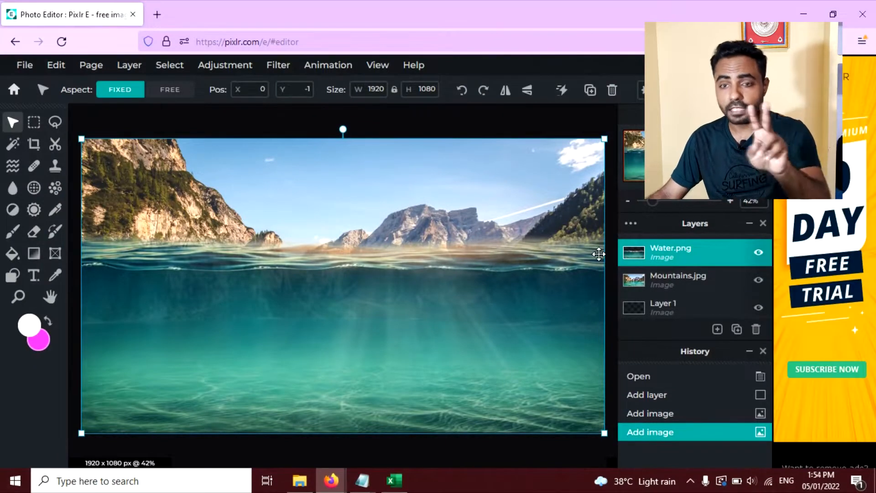
- Keep the Water.png layer above Mountains.jpg and shift it down so its waterline sits lower against the mountains
click(662, 282)
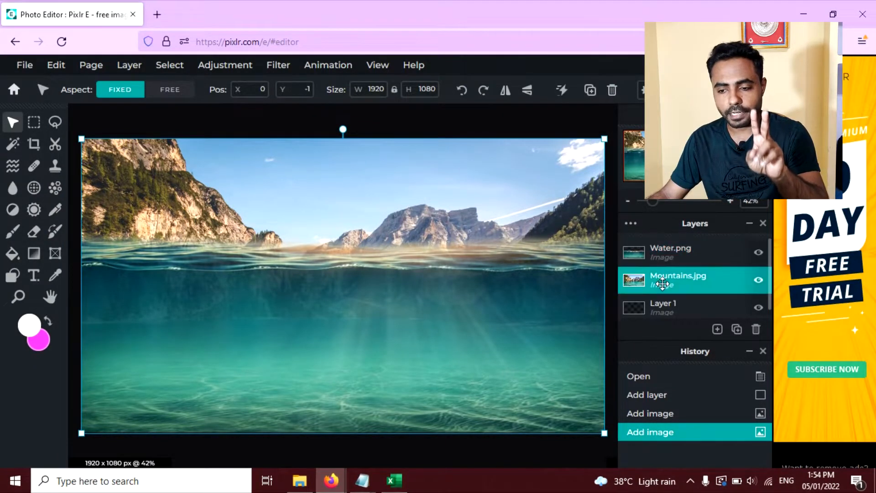
click(664, 256)
mouse_move(655, 248)
mouse_down()
mouse_move(656, 275)
mouse_move(657, 252)
mouse_up()
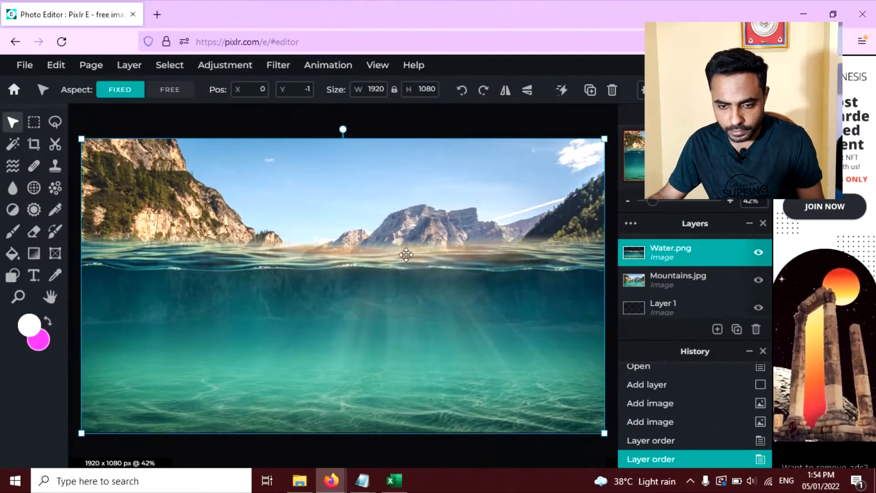
drag(406, 255, 399, 321)
drag(495, 313, 501, 316)
click(479, 152)
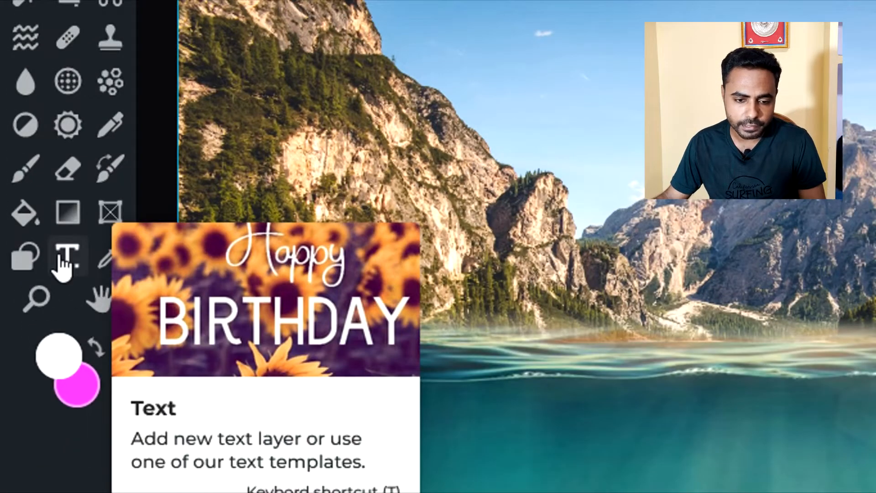
- Add a new text layer reading UNDERWATER
click(63, 258)
click(238, 242)
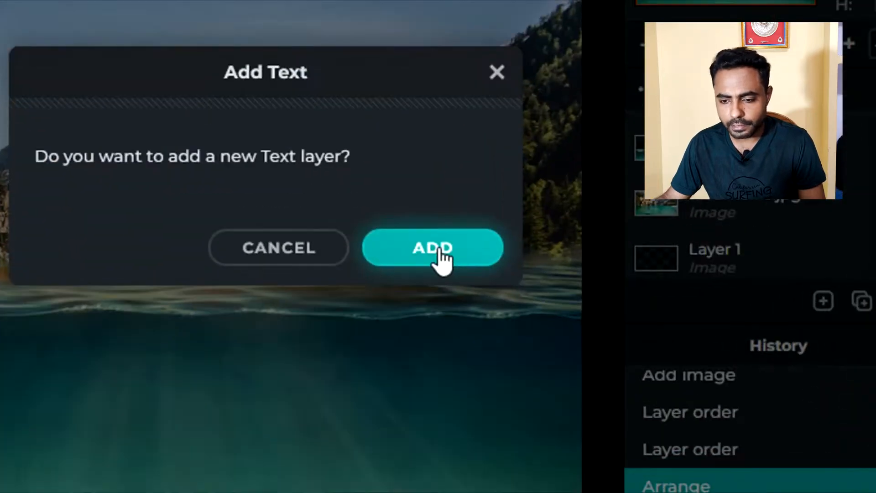
click(525, 305)
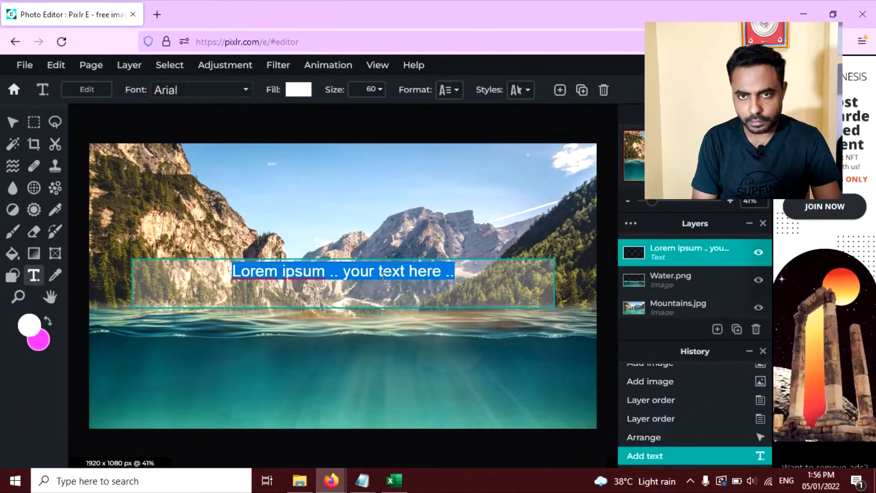
text(u)
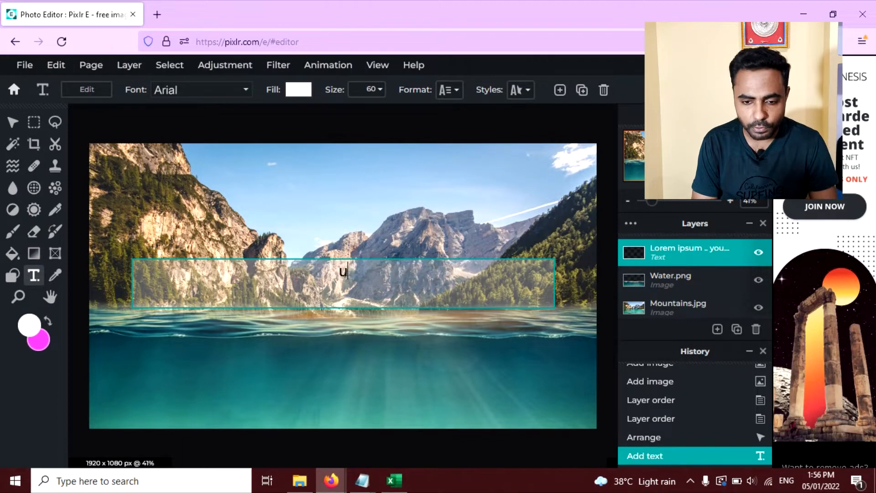
text(NDERWATER)
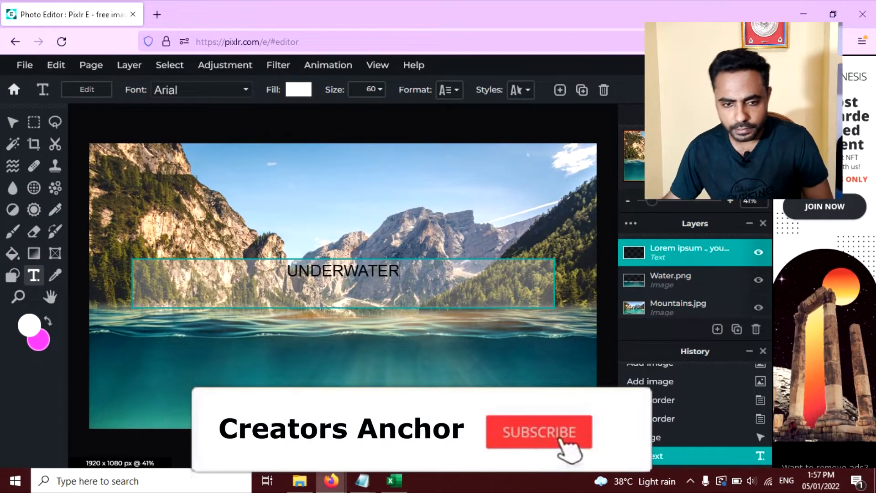
- Change the font of the UNDERWATER text to Brocklyn
key(ctrl+a)
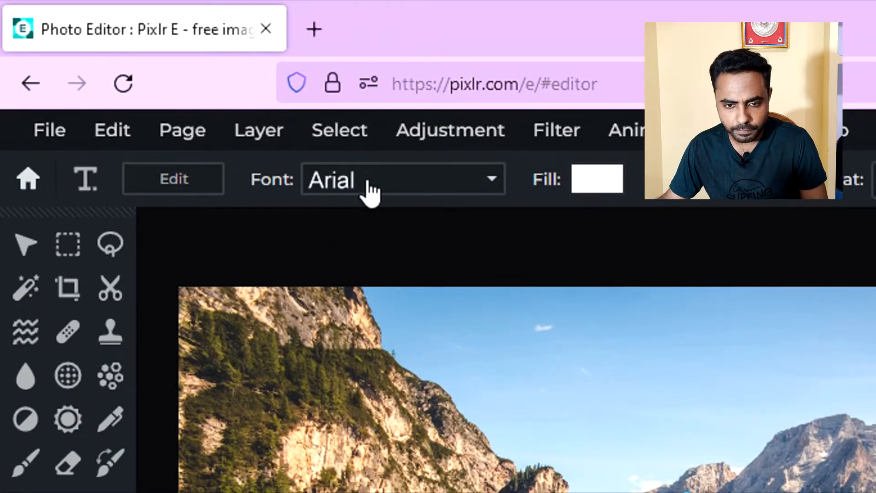
click(371, 191)
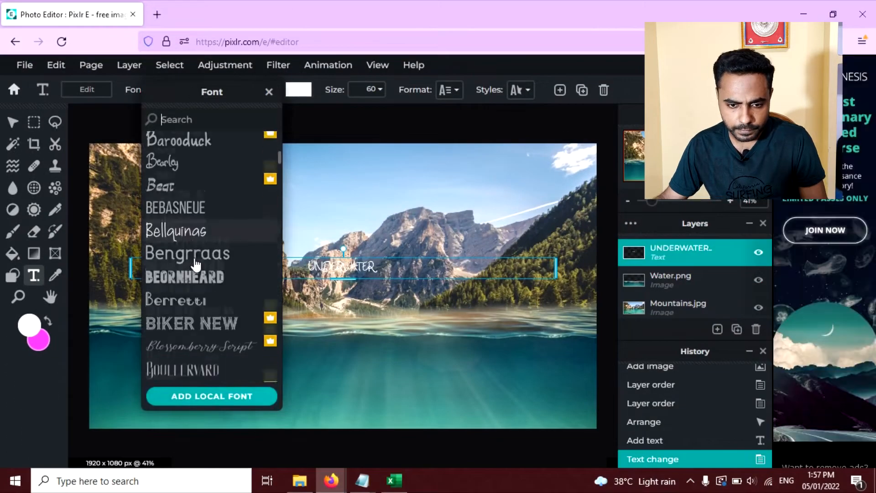
scroll(196, 265, down, 1)
scroll(197, 255, up, 1)
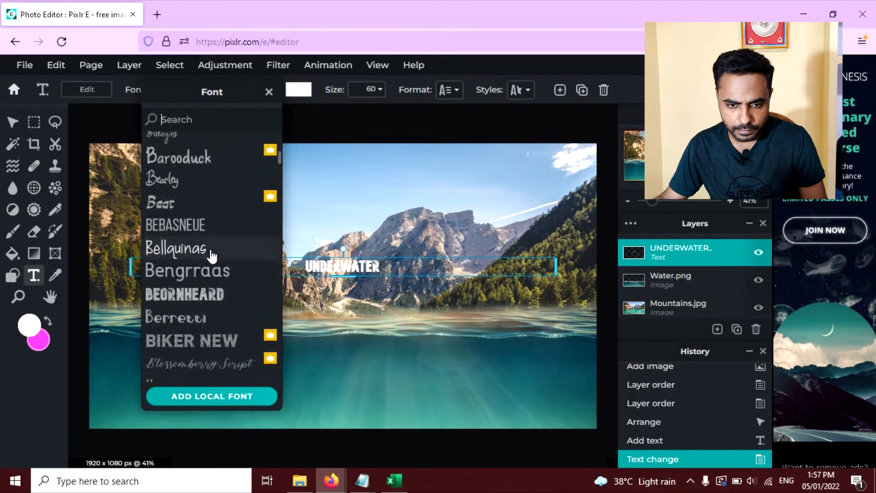
scroll(212, 251, down, 3)
scroll(211, 248, down, 5)
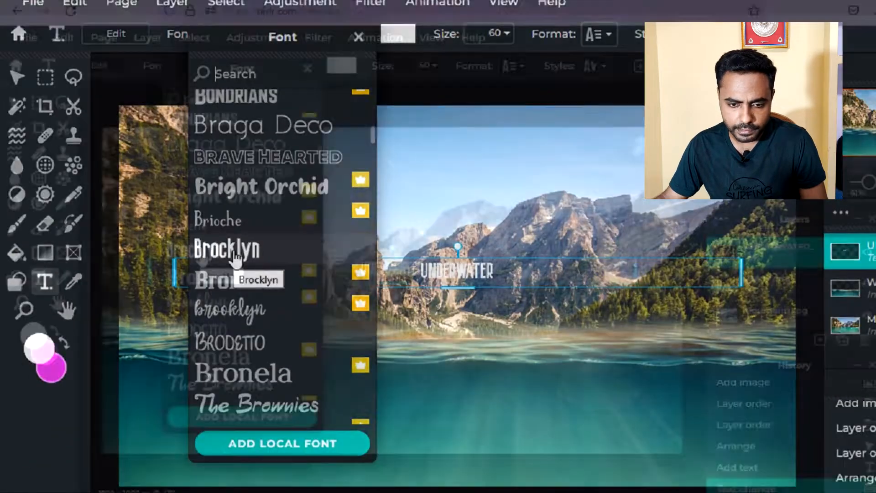
click(177, 252)
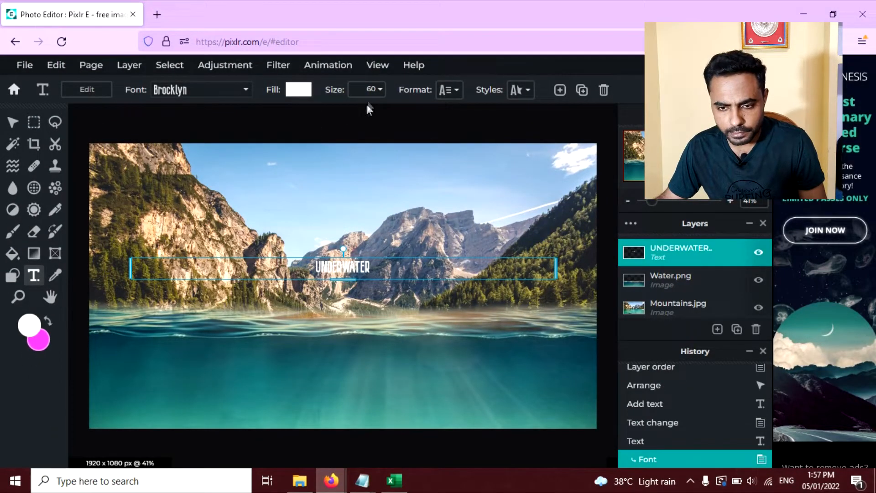
- Enlarge the UNDERWATER text to size 435 and move it slightly up so it straddles the waterline
click(371, 89)
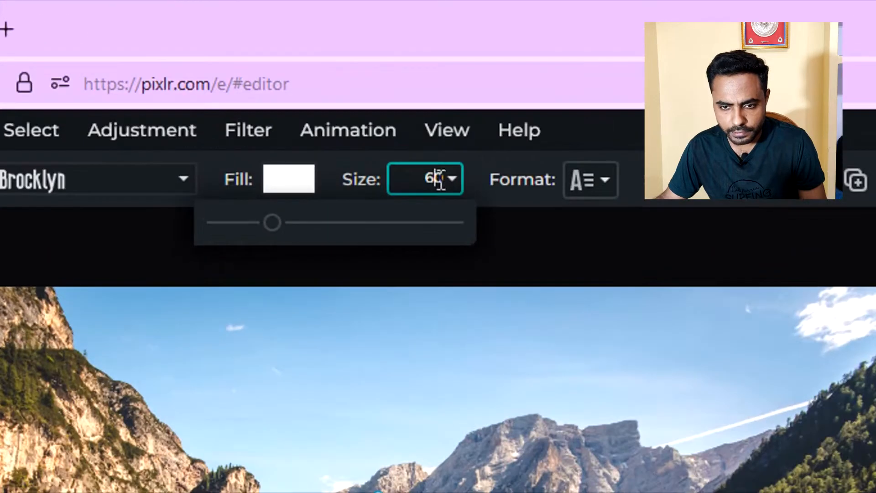
drag(279, 223, 302, 232)
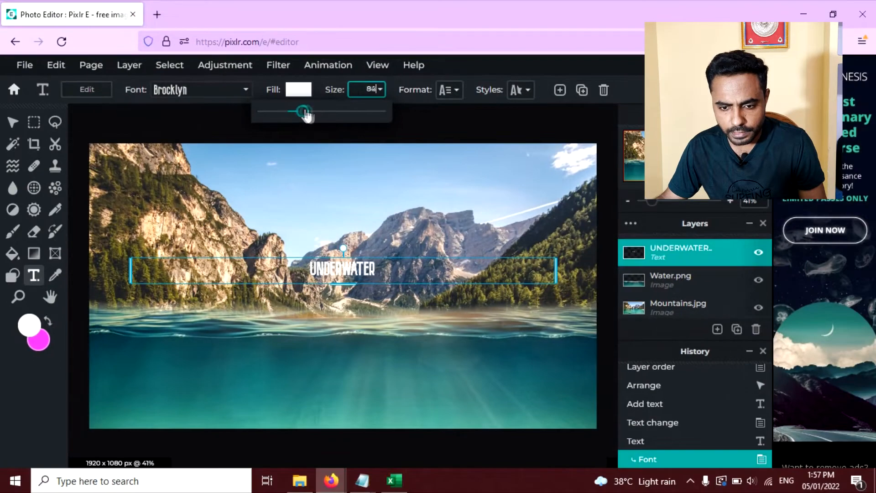
drag(322, 116, 336, 115)
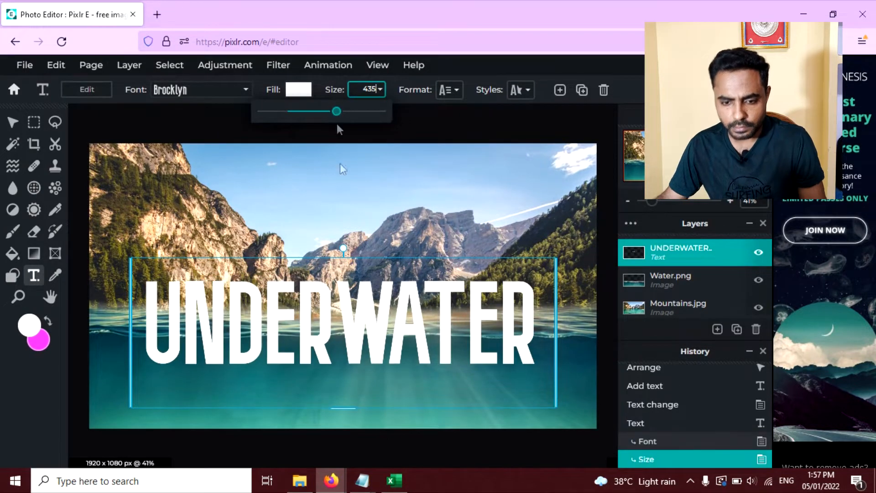
mouse_move(340, 306)
mouse_down()
mouse_move(338, 282)
mouse_move(337, 295)
mouse_up()
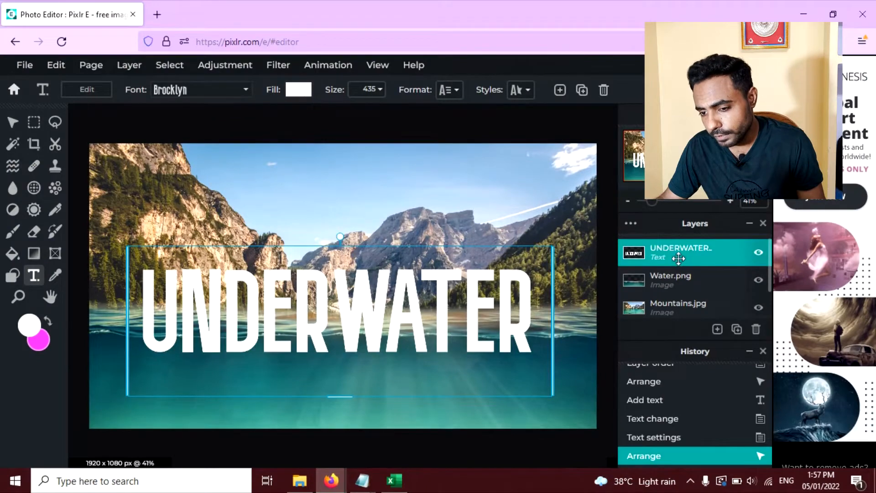
- Move the UNDERWATER text layer between the Water.png and Mountains.jpg layers
drag(679, 259, 674, 292)
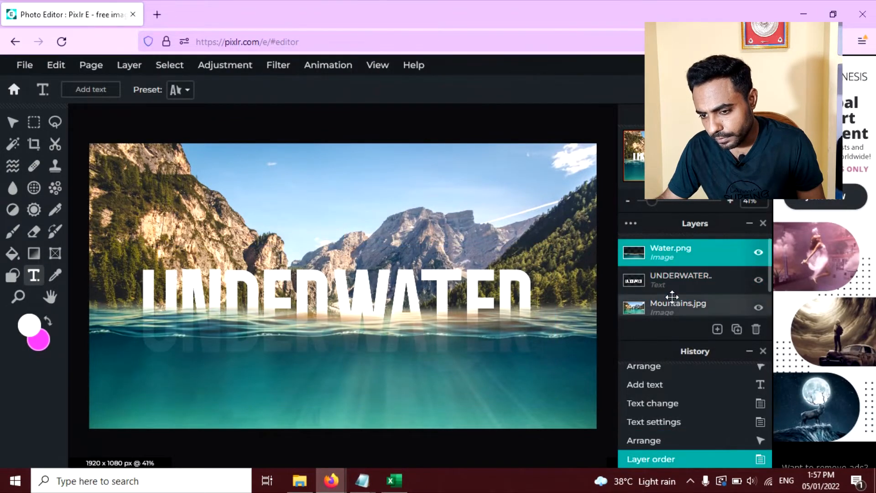
click(674, 302)
click(670, 260)
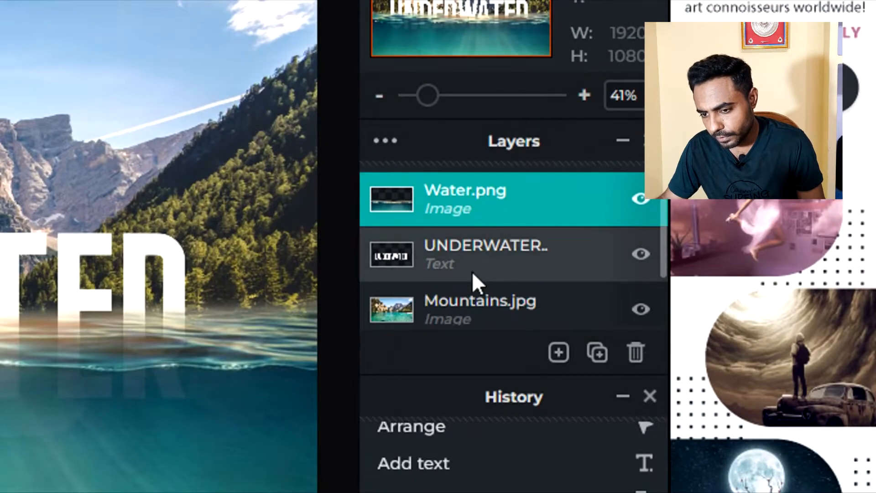
click(472, 273)
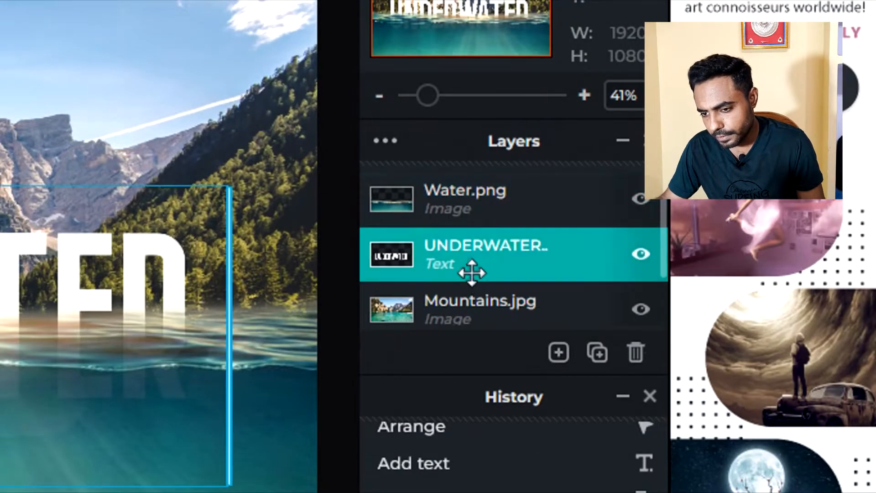
click(473, 219)
click(468, 276)
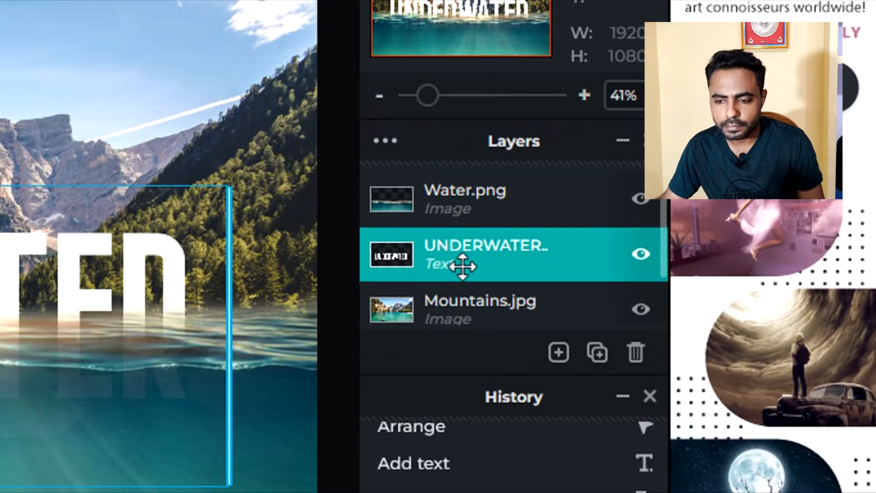
click(456, 215)
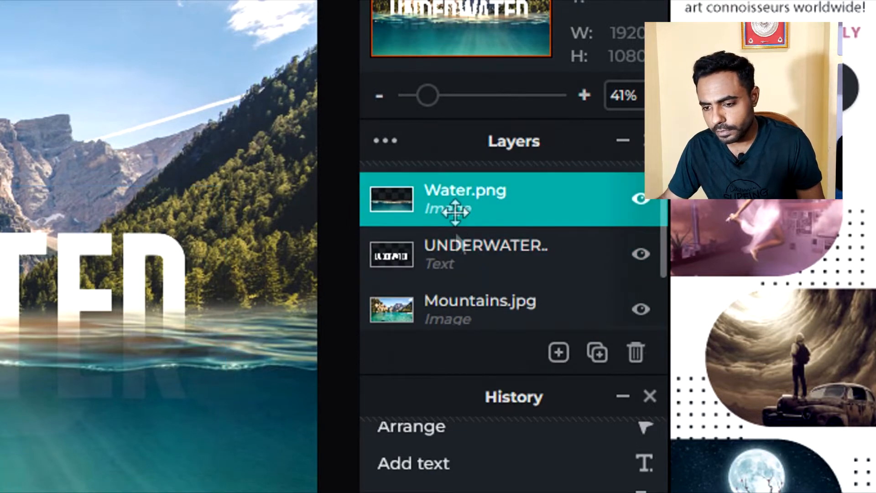
click(456, 254)
click(438, 291)
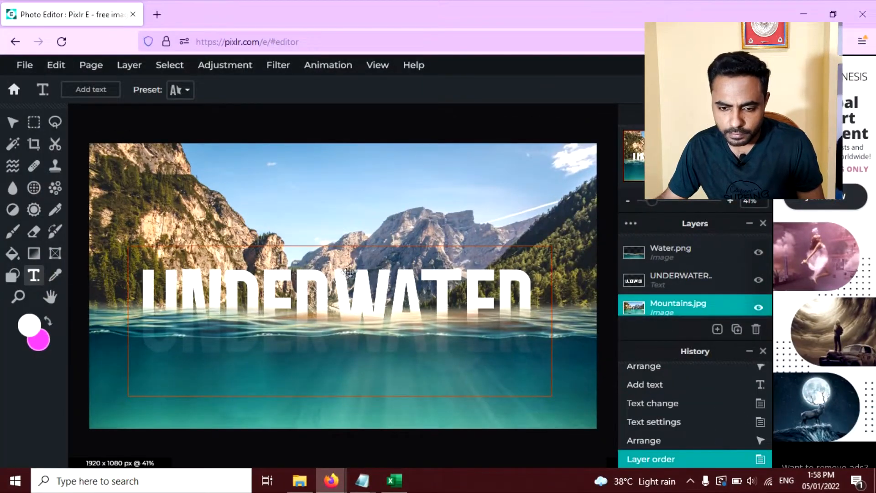
- Nudge the UNDERWATER text slightly higher so more of the letters rise above the waterline
click(649, 279)
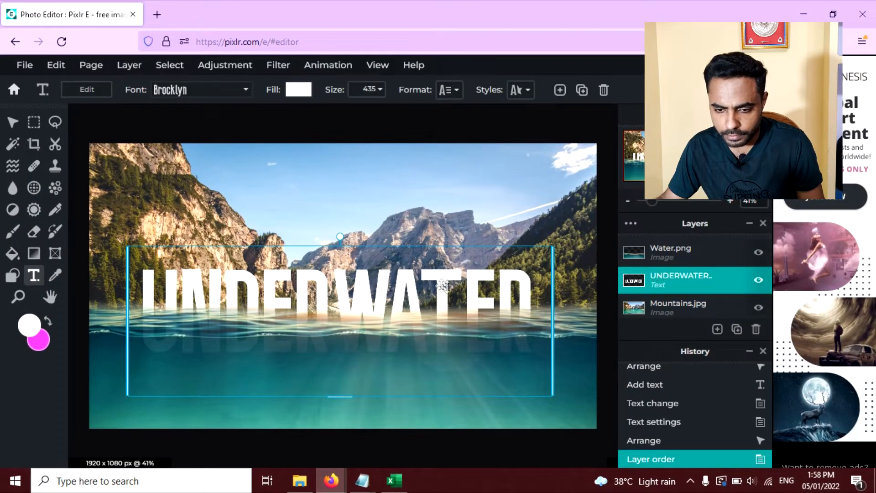
drag(410, 277, 410, 269)
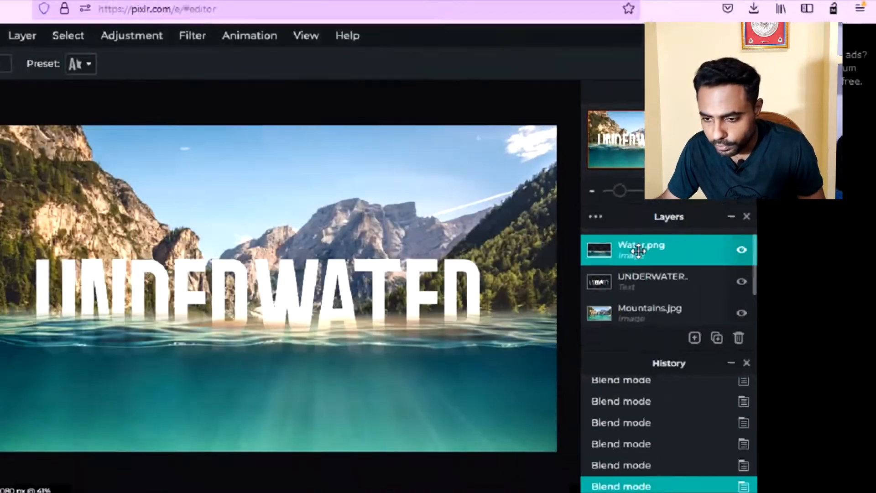
- Set the Water.png layer's blend mode to Multiply and move the UNDERWATER text slightly lower into the water
double_click(664, 256)
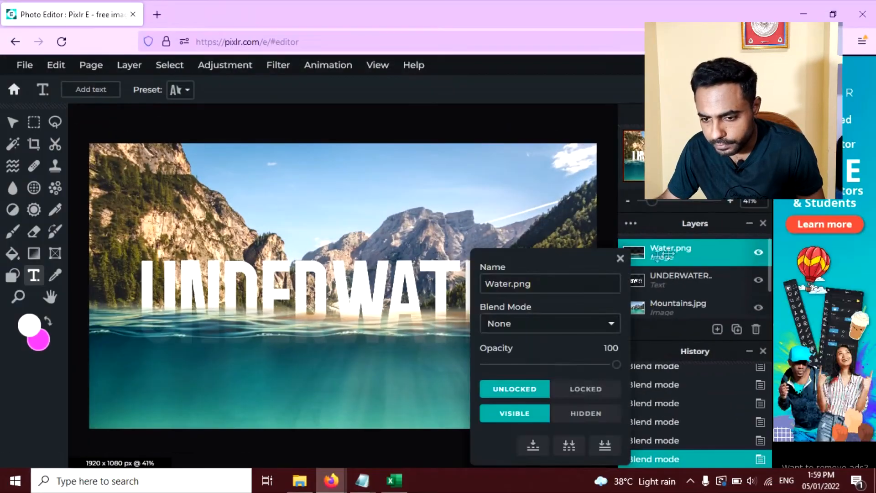
click(565, 326)
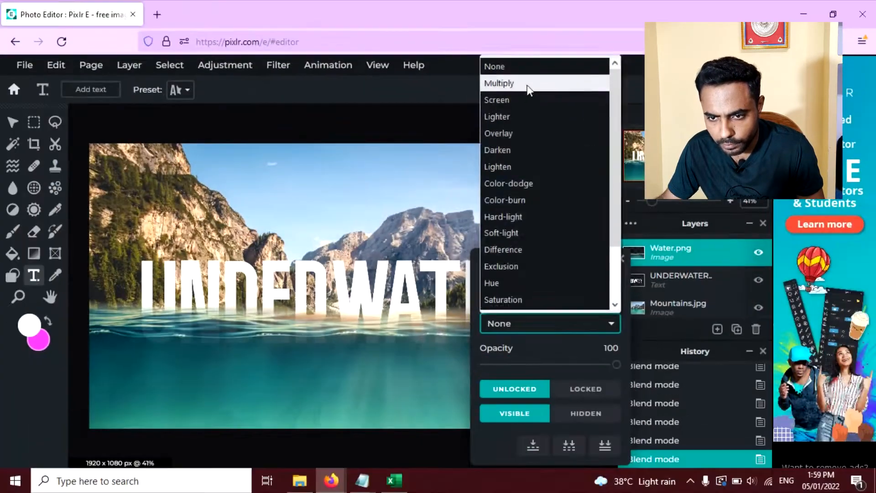
click(498, 113)
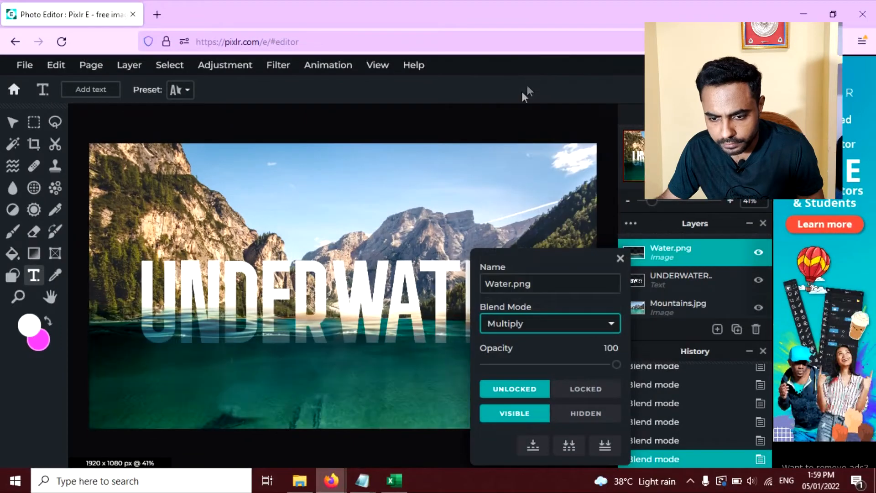
click(663, 281)
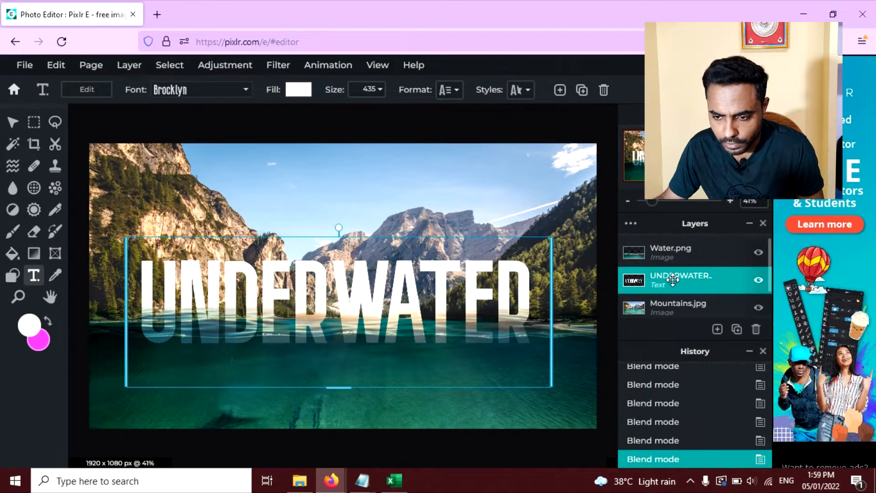
drag(406, 266, 404, 274)
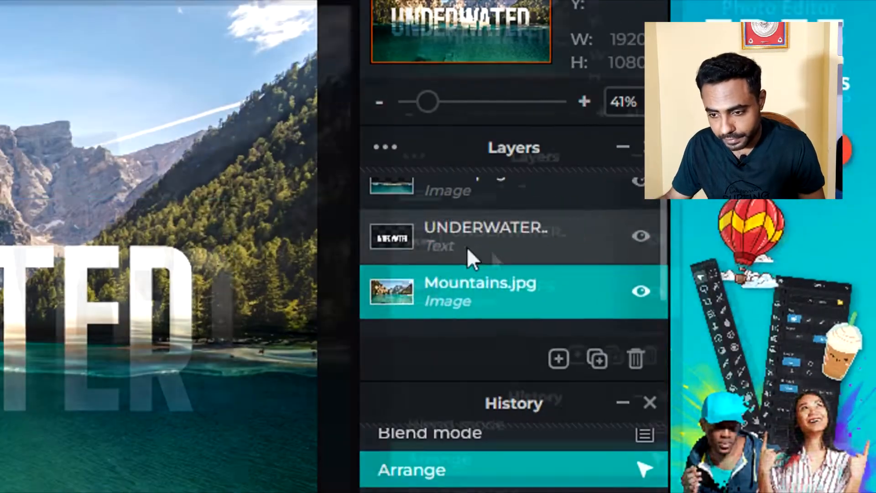
- Duplicate the UNDERWATER text layer and hide the original underneath the copy
click(467, 248)
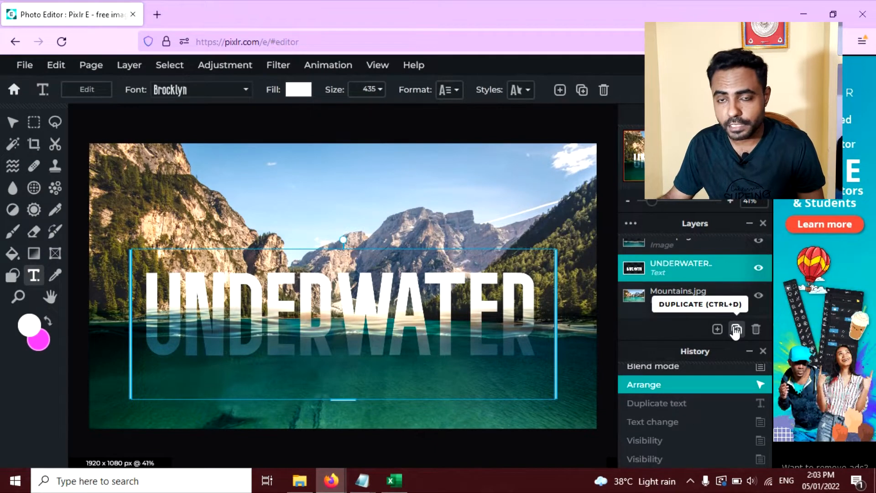
click(740, 337)
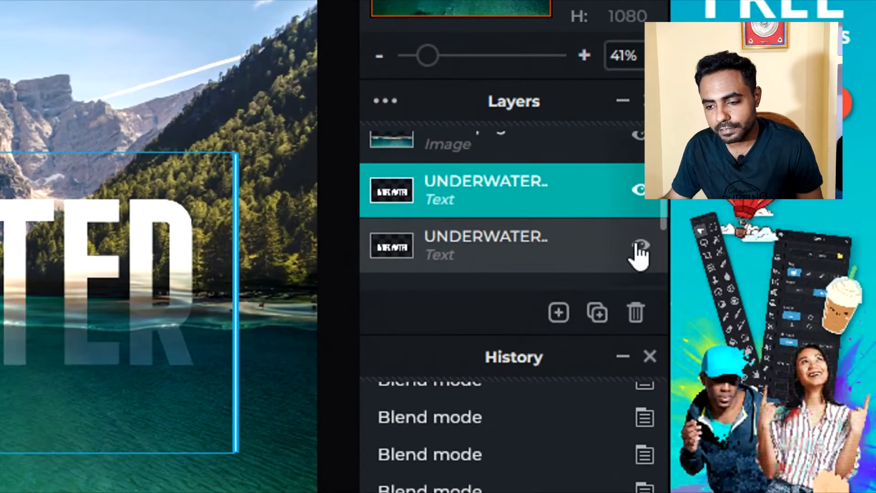
click(640, 246)
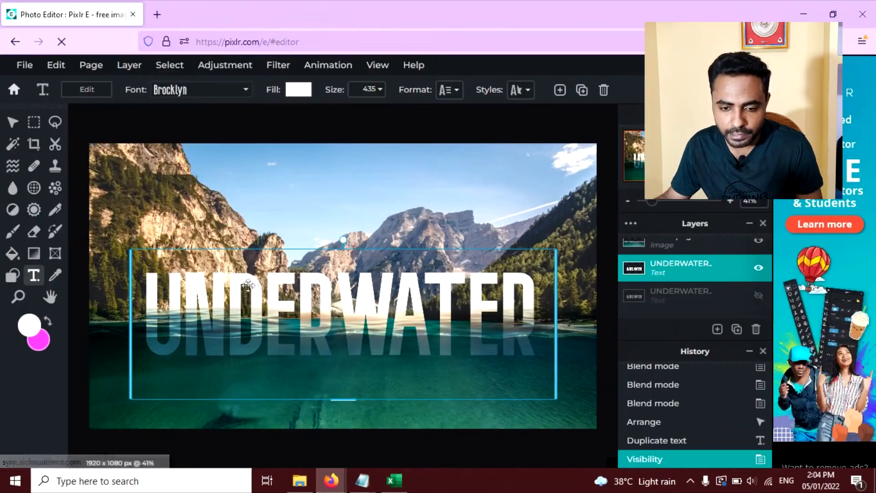
- Shorten the text of the visible UNDERWATER copy to the single letter U
click(258, 284)
click(259, 281)
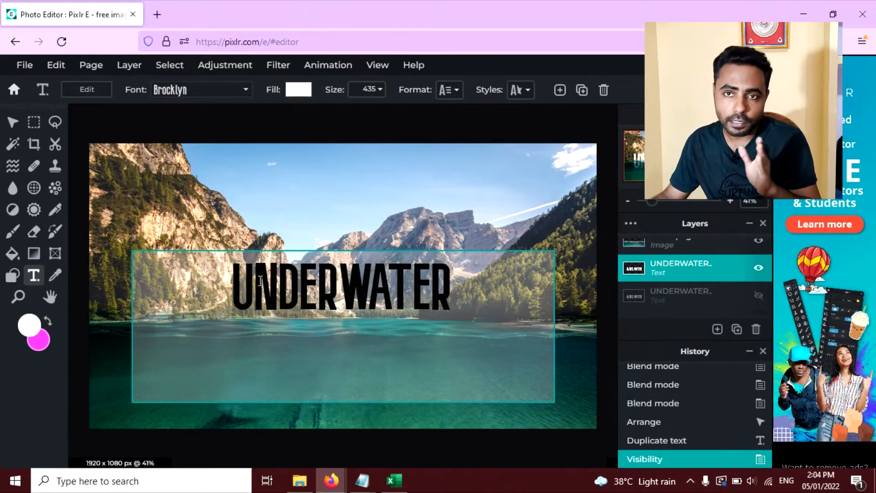
drag(260, 281, 451, 288)
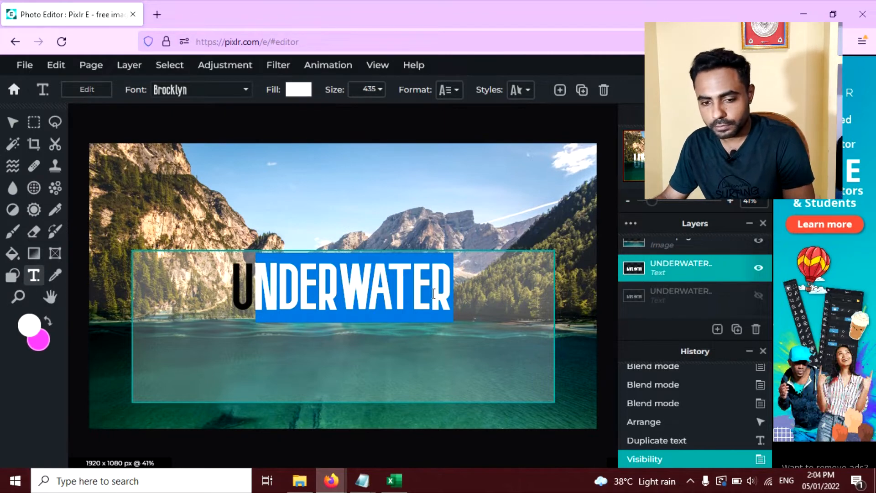
key(BackSpace)
- Narrow the U layer's text box to 174 wide so it fits closely around the letter
click(12, 122)
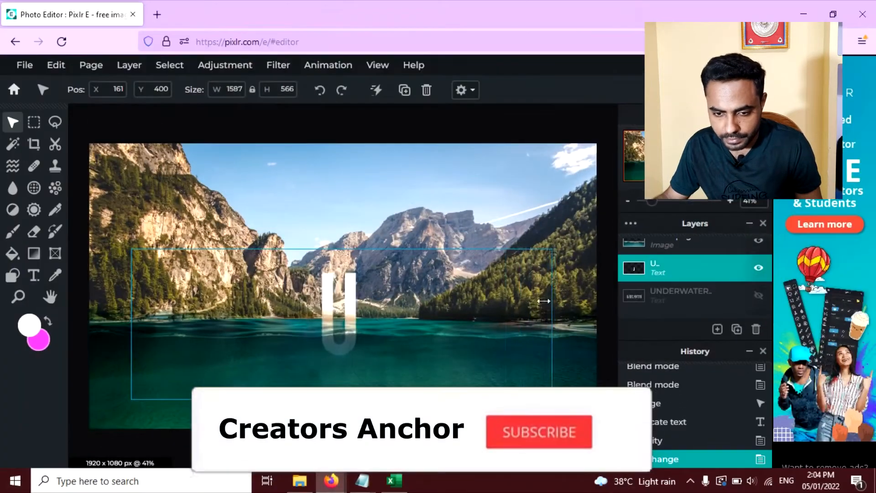
drag(439, 248, 0, 245)
drag(189, 300, 179, 300)
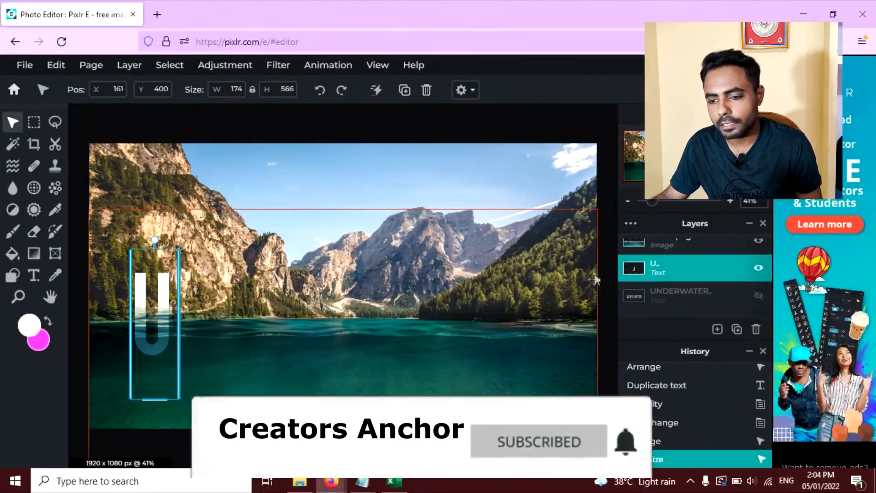
- Make the original UNDERWATER text layer visible and hide the U layer
click(685, 290)
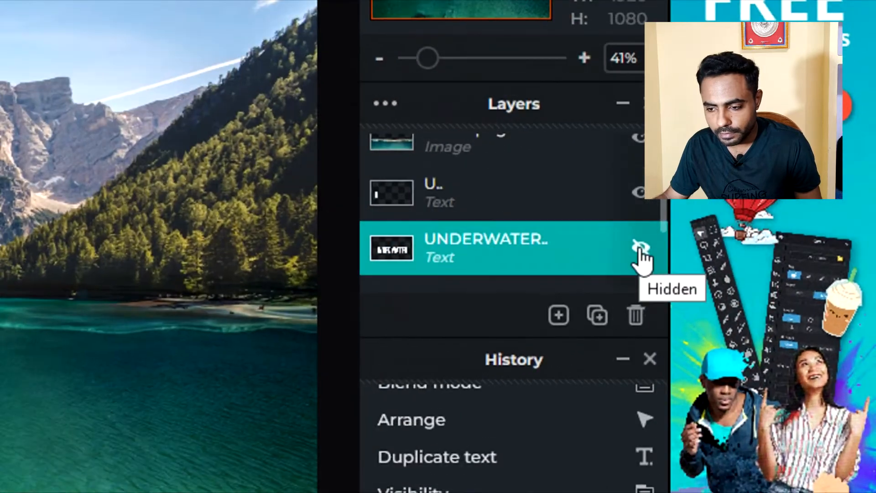
click(759, 296)
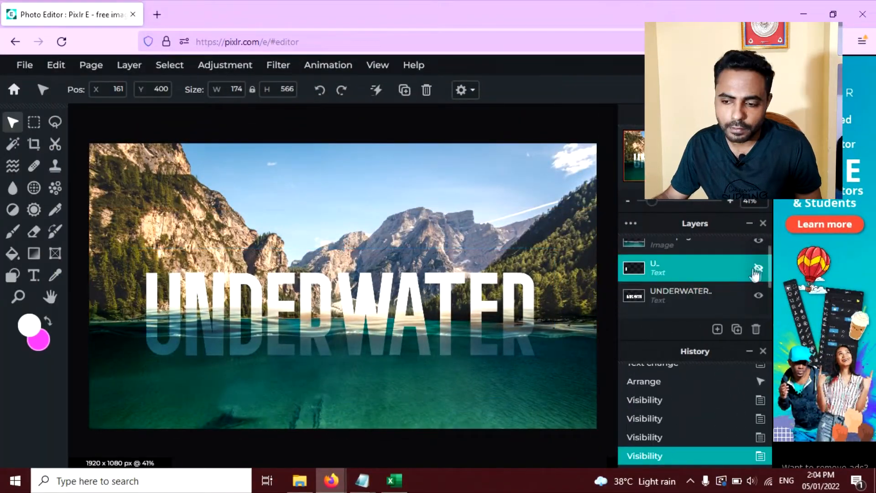
click(758, 270)
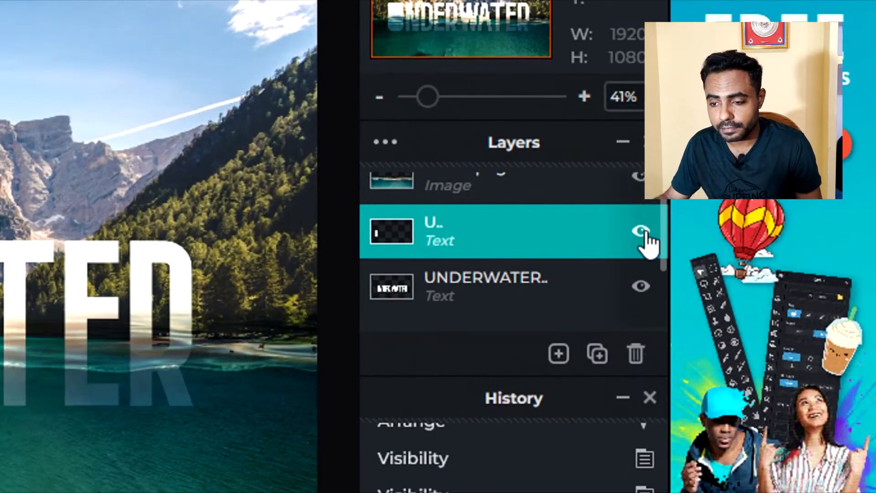
click(643, 232)
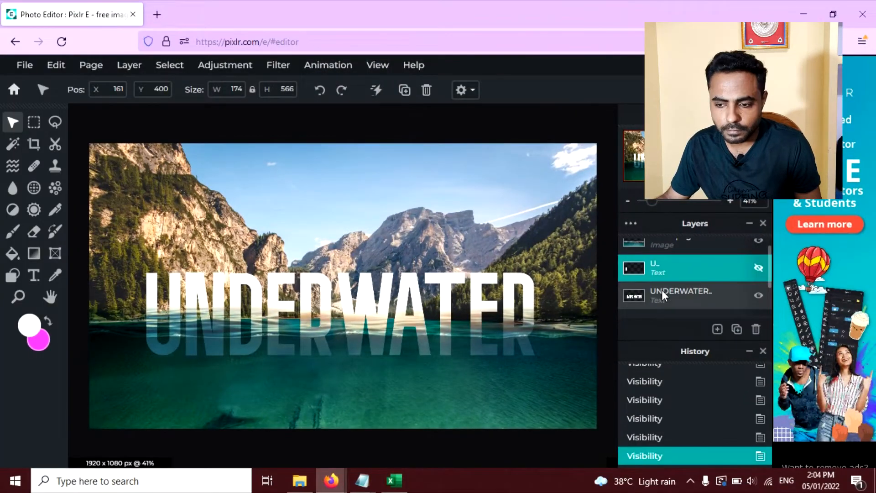
- Remove the first letter from the UNDERWATER text so it reads NDERWATER
click(663, 296)
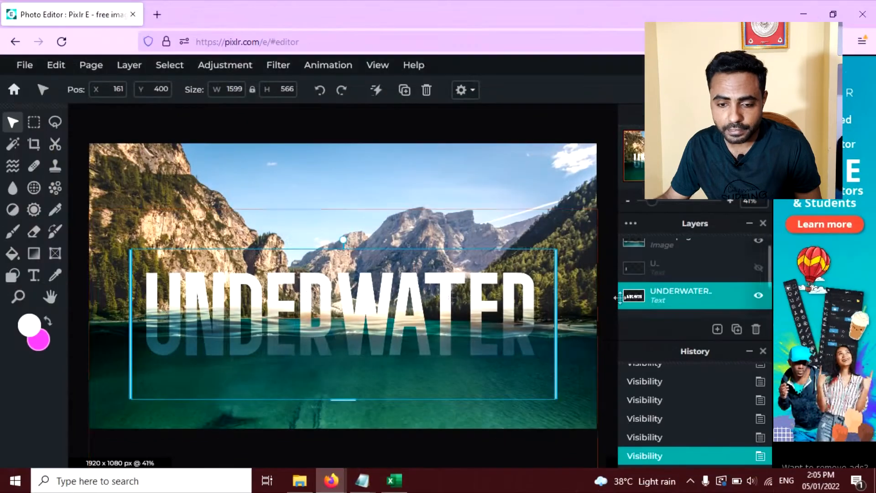
click(32, 278)
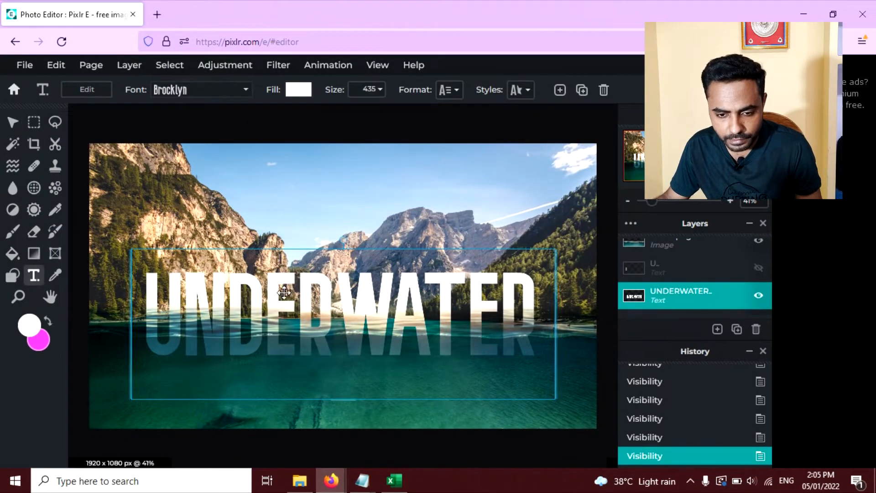
double_click(307, 303)
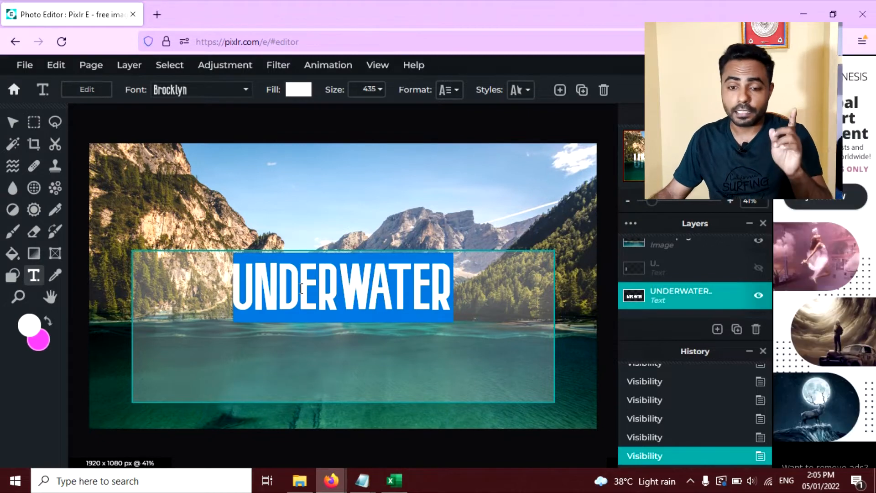
click(256, 285)
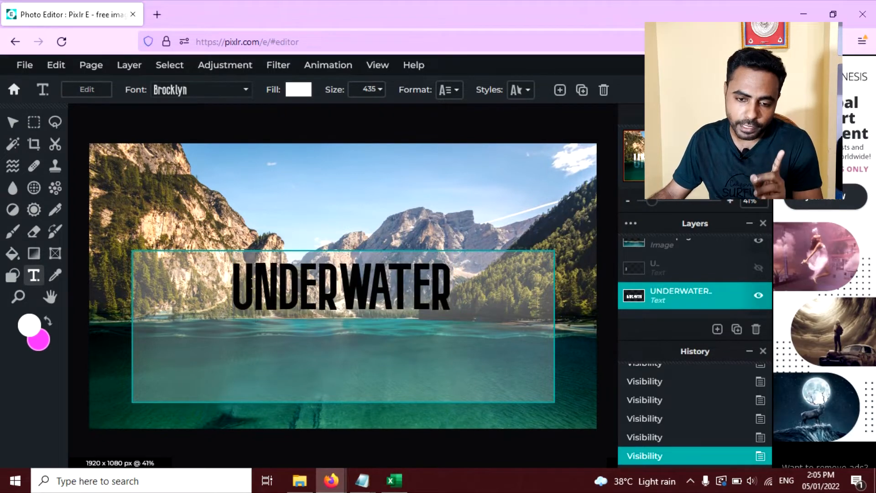
drag(255, 285, 222, 281)
key(Return)
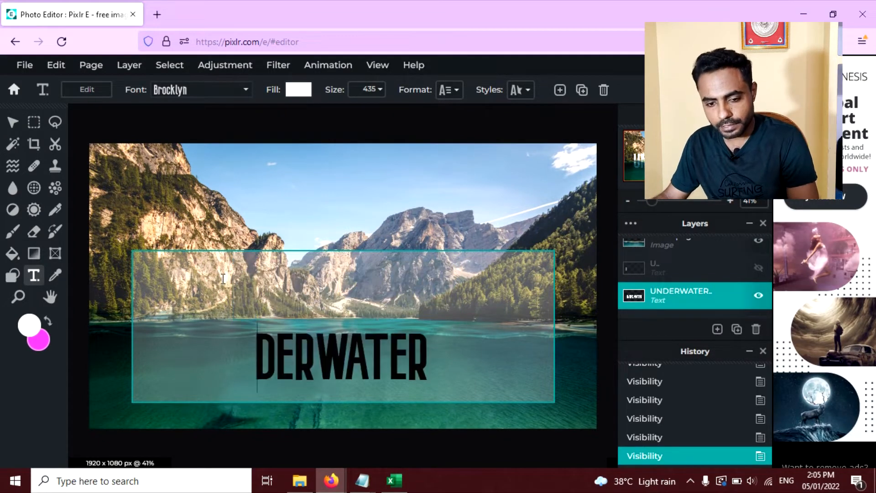
key(ctrl+z)
key(ctrl+z)
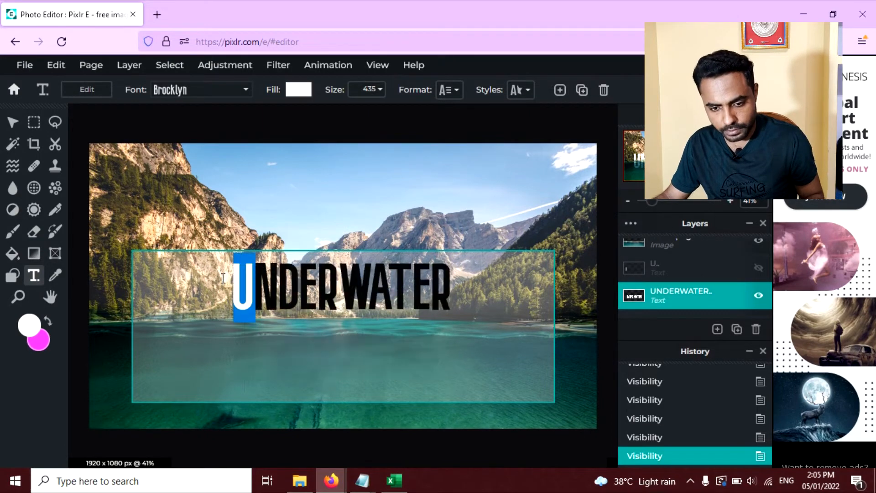
key(BackSpace)
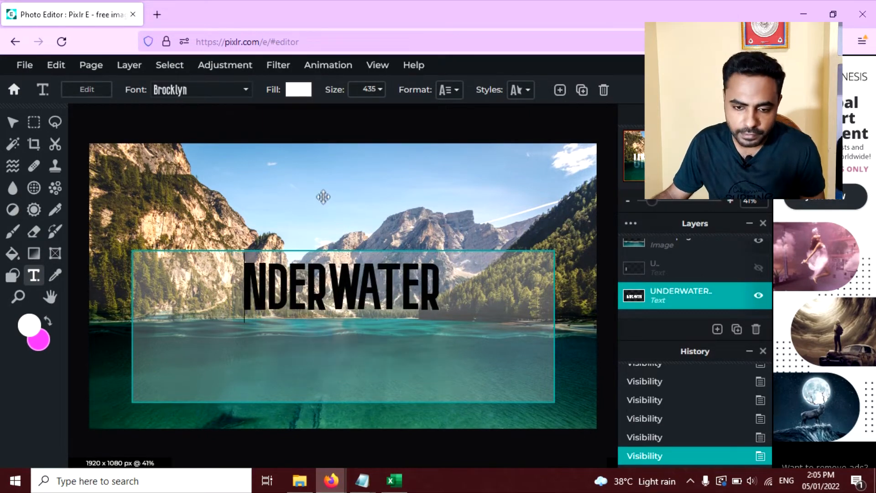
click(340, 207)
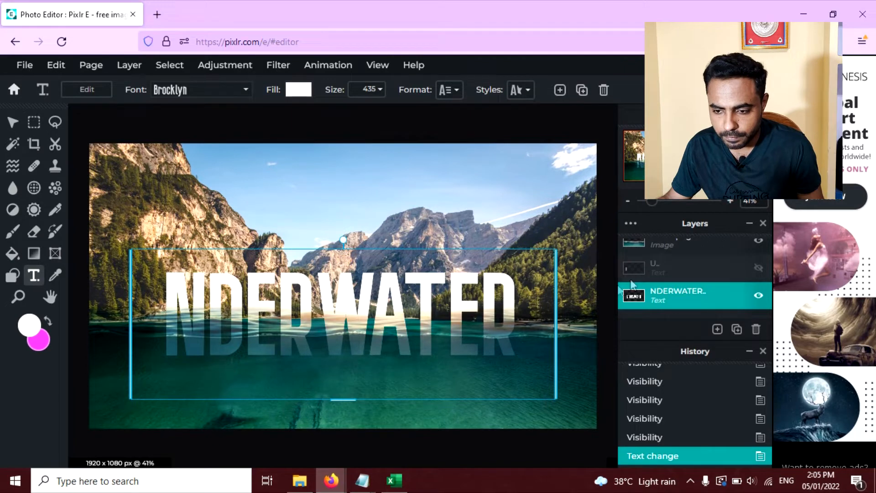
- Make the hidden U text layer visible again and activate the Arrange tool
click(677, 267)
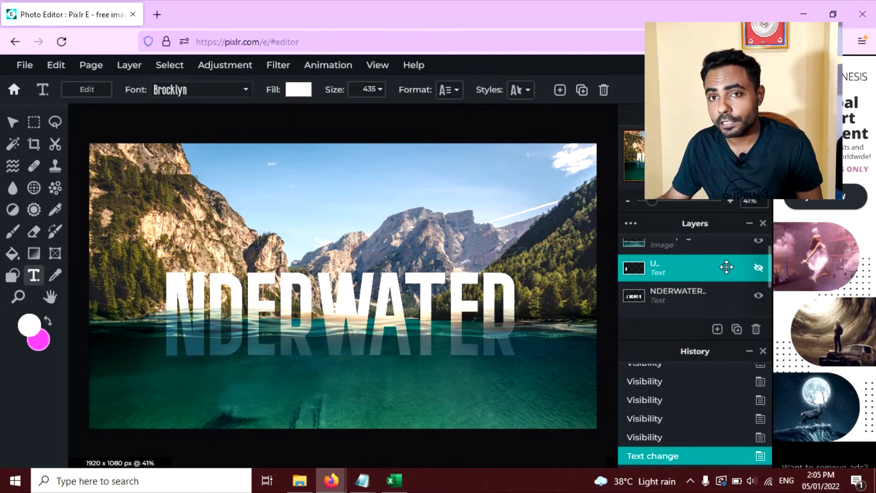
click(760, 269)
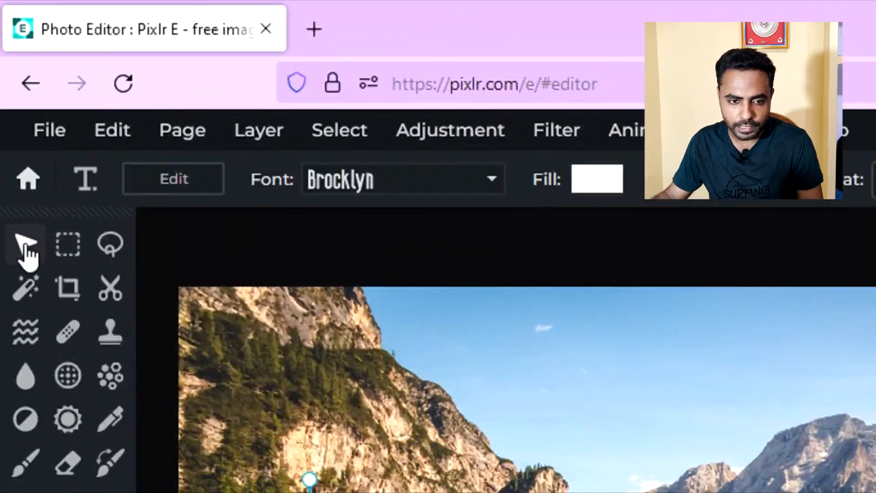
click(13, 123)
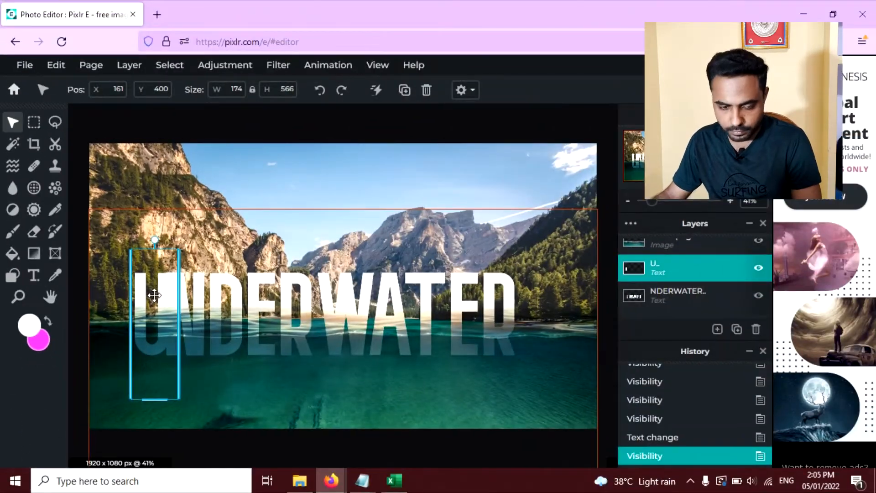
drag(155, 296, 156, 292)
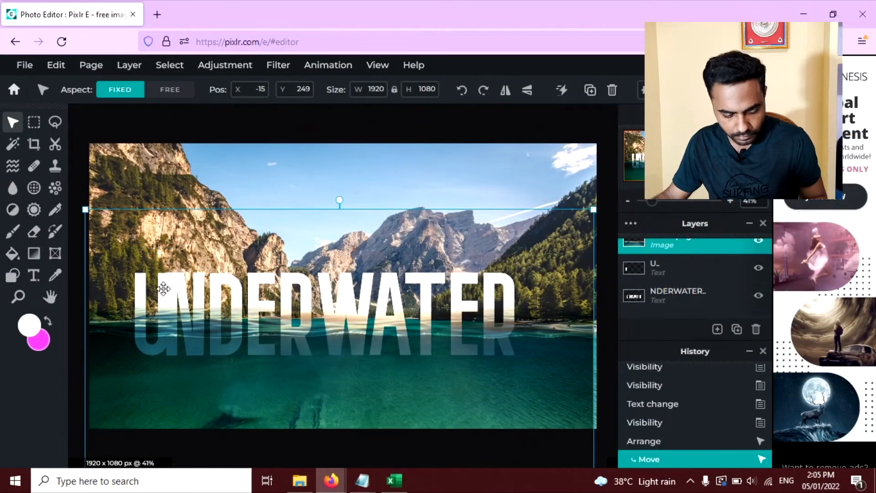
key(ctrl+z)
key(ctrl+z)
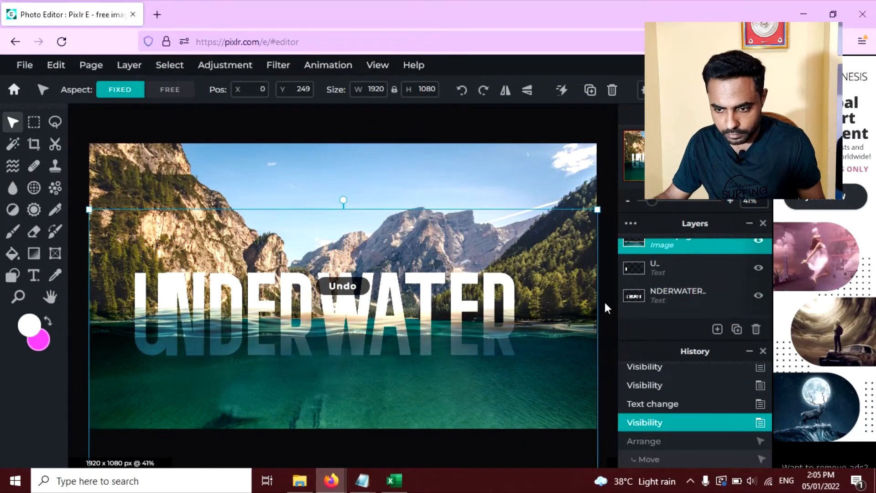
- Nudge the U layer to the left to X 123 so the letter stands clear in front of NDERWATER
click(662, 265)
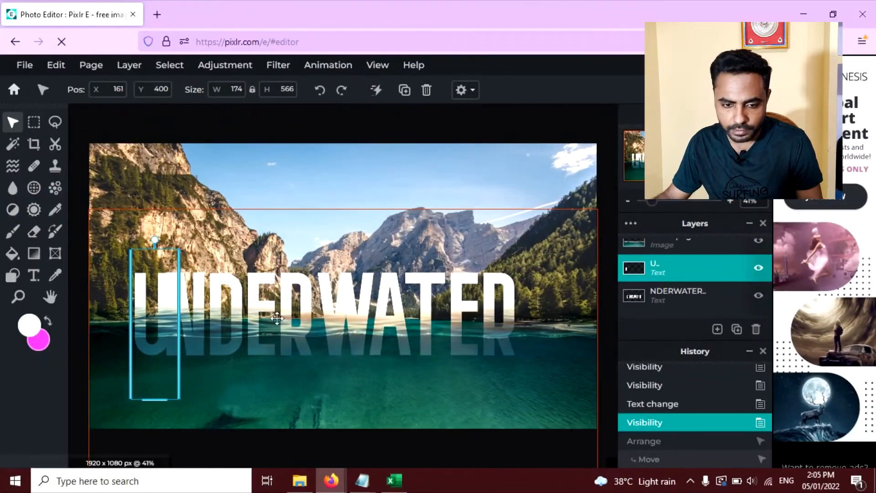
key(Left)
key(Left)
key(Left)
key(Left)
key(Left)
key(Left)
key(Left)
key(Left)
key(Left)
key(Left)
key(Left)
key(Left)
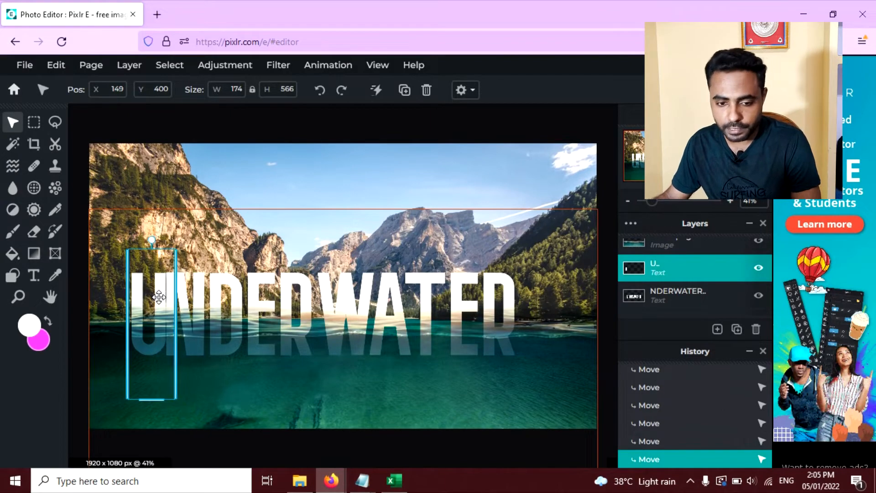
key(Left)
key(Left)
key(Left)
key(Left)
key(Left)
key(Left)
key(Left)
key(Left)
key(Left)
key(Left)
key(Left)
key(Left)
key(Left)
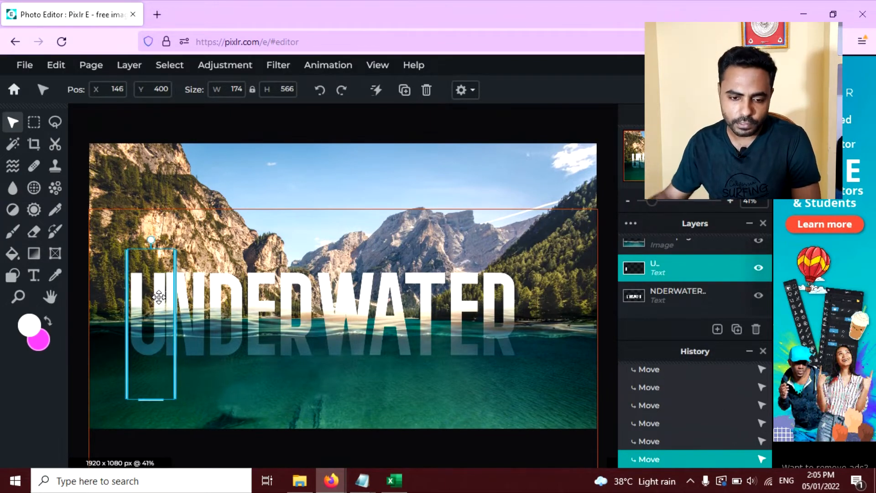
key(Left)
key(Left)
key(Left)
key(Left)
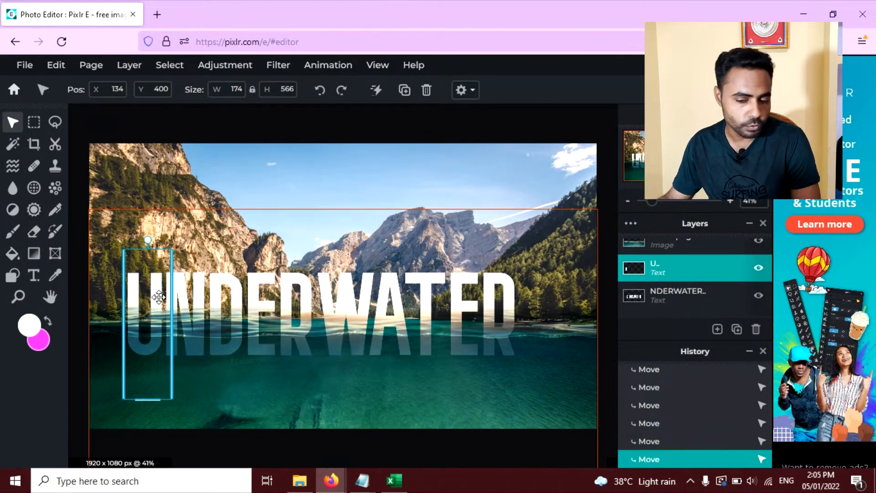
key(Left)
key(Left)
key(Left)
key(Left)
key(Left)
key(Left)
key(Left)
key(Left)
key(Left)
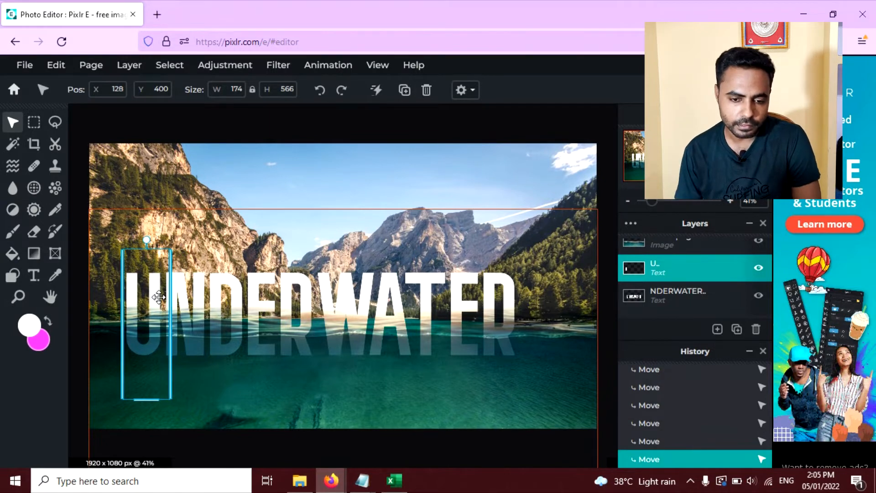
click(270, 208)
click(655, 267)
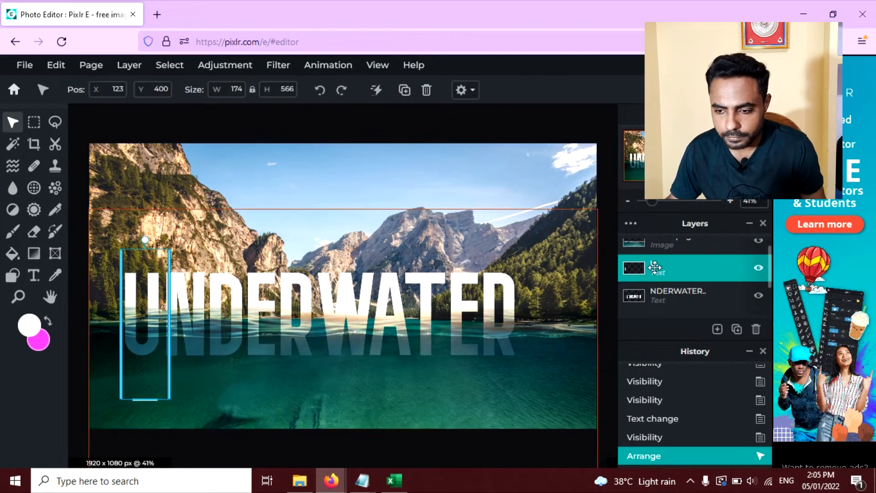
click(743, 291)
click(702, 256)
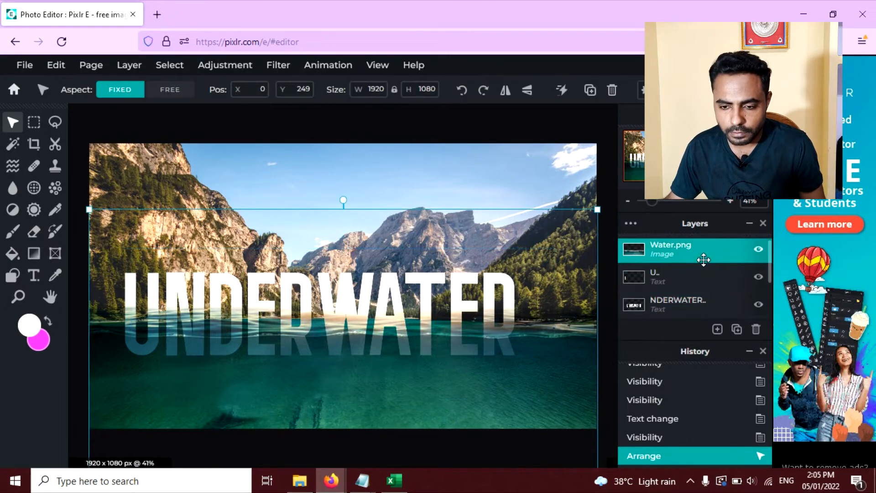
- Tilt the letter U counter-clockwise and nudge it down to Y 442 so it sinks further into the water
click(661, 281)
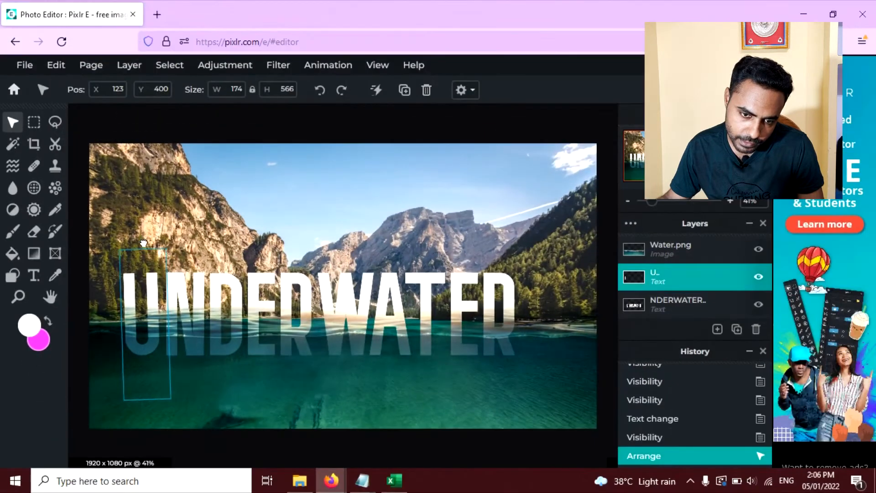
drag(144, 243, 122, 243)
key(Down)
key(Down)
key(Down)
key(Down)
key(Down)
key(Down)
key(Down)
key(Down)
key(Down)
key(Down)
key(Down)
key(Down)
key(Down)
key(Down)
key(Down)
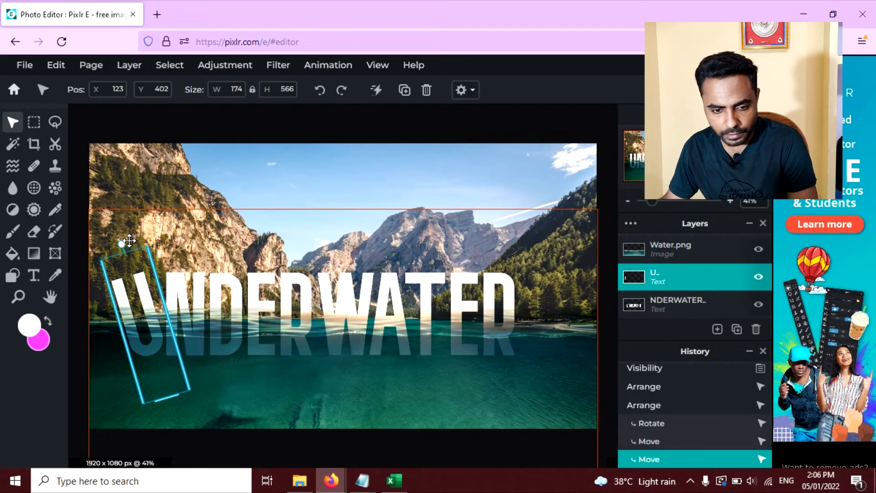
key(Down)
key(Down)
key(Down)
key(Down)
key(Down)
key(Down)
key(Down)
key(Down)
key(Down)
key(Down)
key(Down)
key(Down)
key(Down)
key(Down)
key(Down)
key(Down)
key(Down)
key(Down)
key(Down)
key(Down)
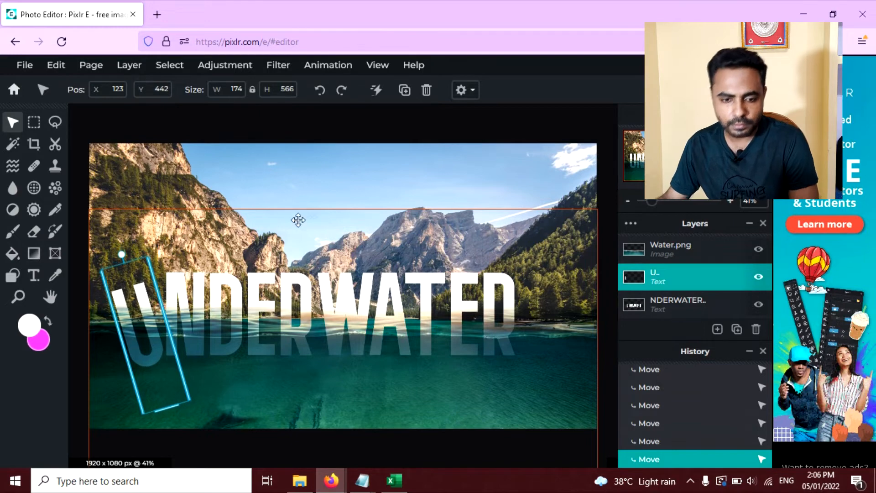
click(333, 182)
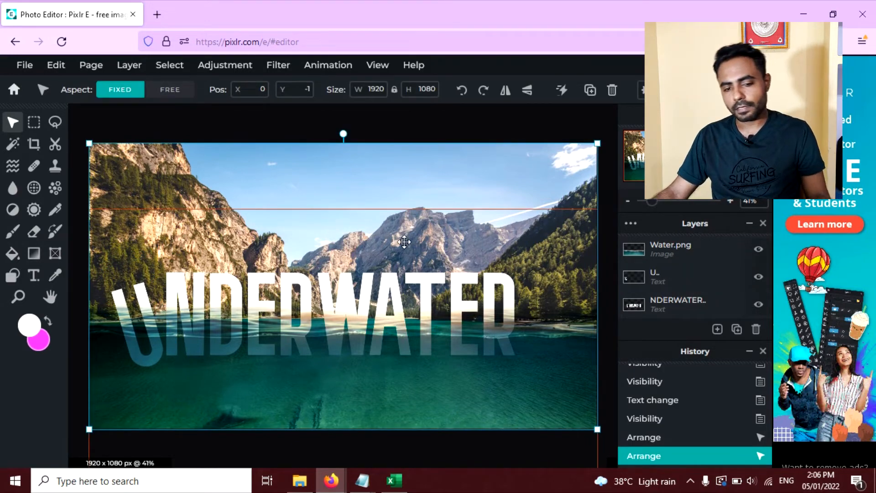